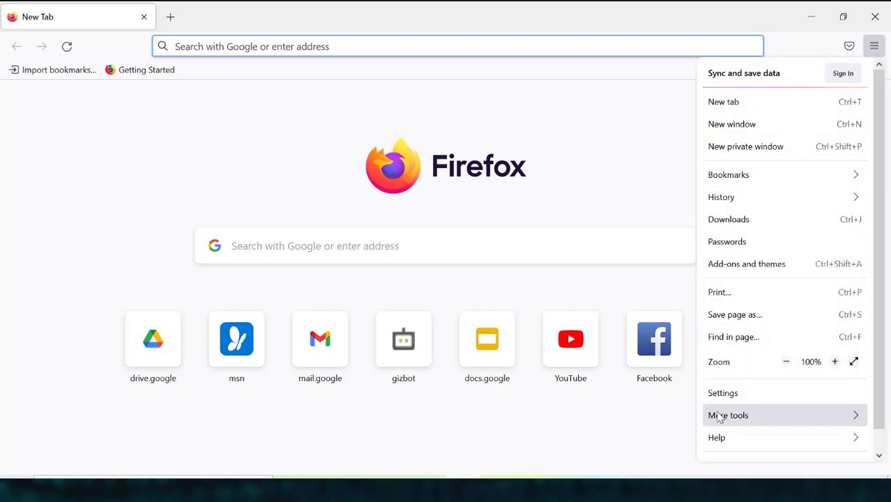
In Firefox's Privacy & Security settings, set History to 'Never remember history'.
click(725, 392)
click(109, 240)
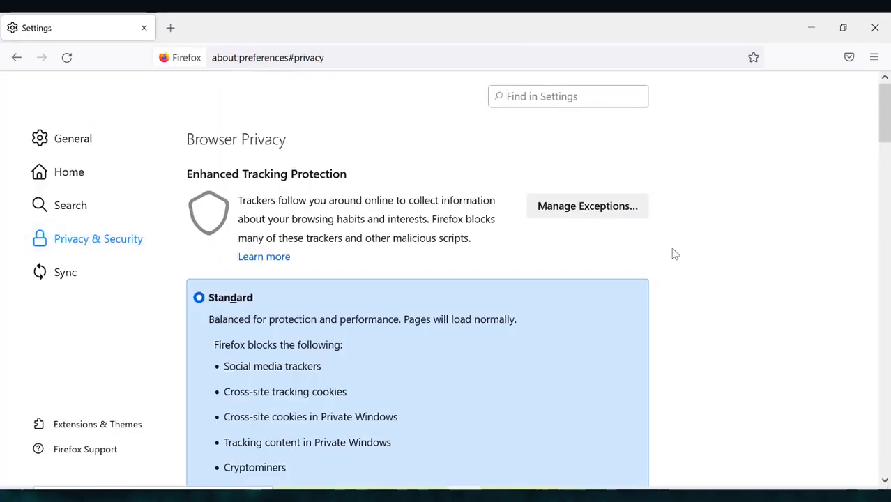
scroll(669, 259, down, 10)
scroll(446, 371, down, 2)
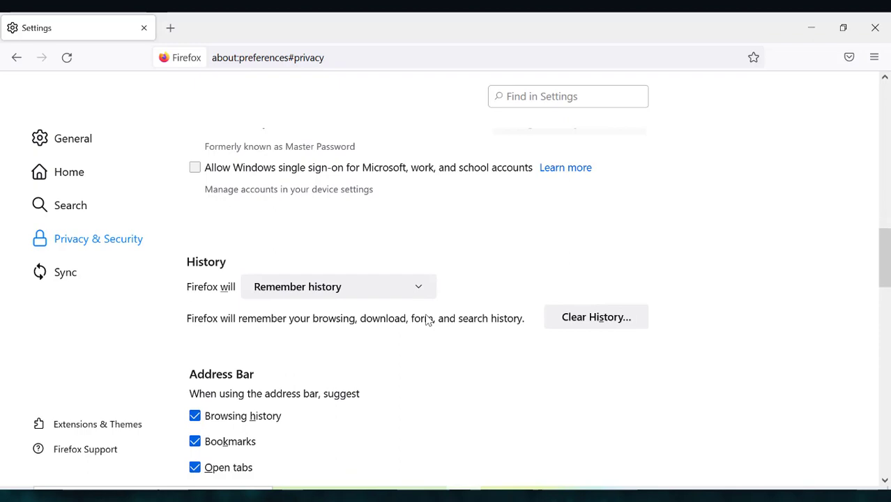
click(419, 288)
click(394, 334)
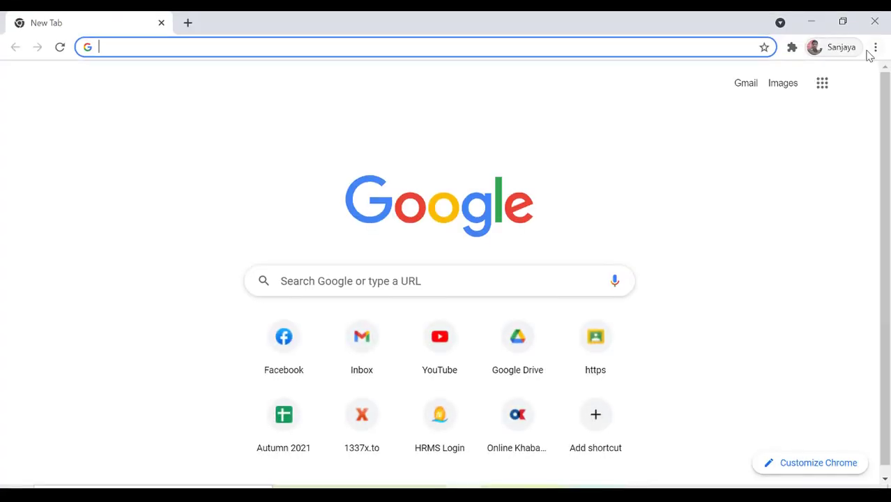
Go to the Privacy and security section of Chrome's Settings and scroll through it.
click(875, 48)
click(779, 285)
click(92, 180)
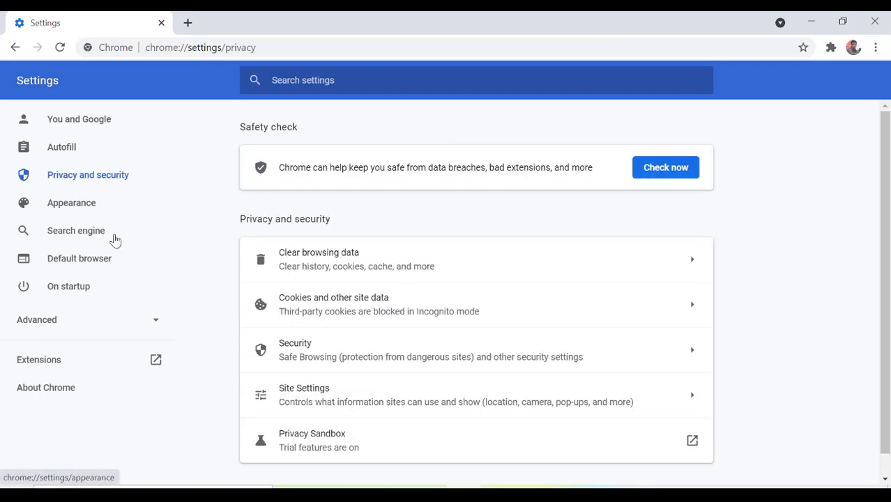
scroll(887, 465, down, 1)
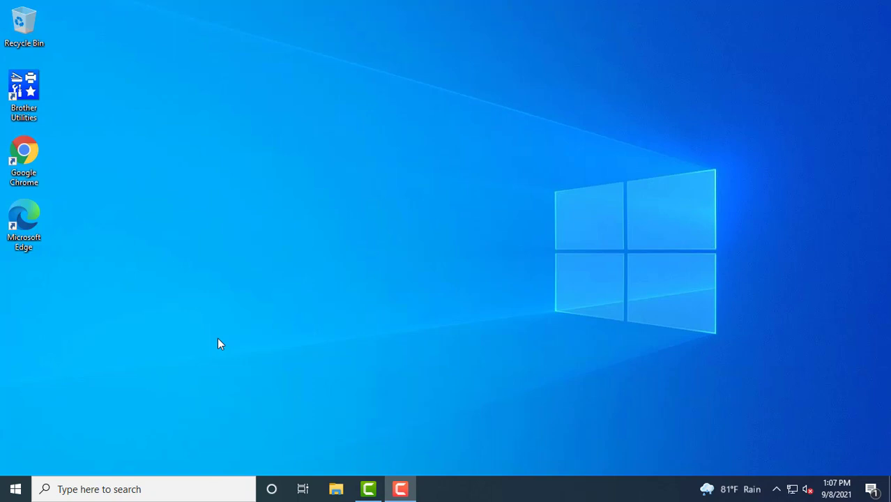
Launch Chrome, load hotmail.com, then close the browser.
double_click(23, 152)
text(hotmail.com)
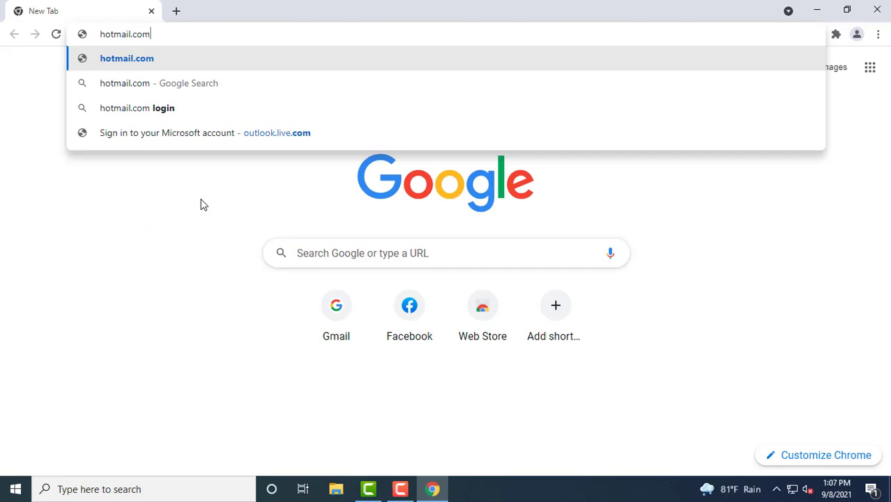
key(Return)
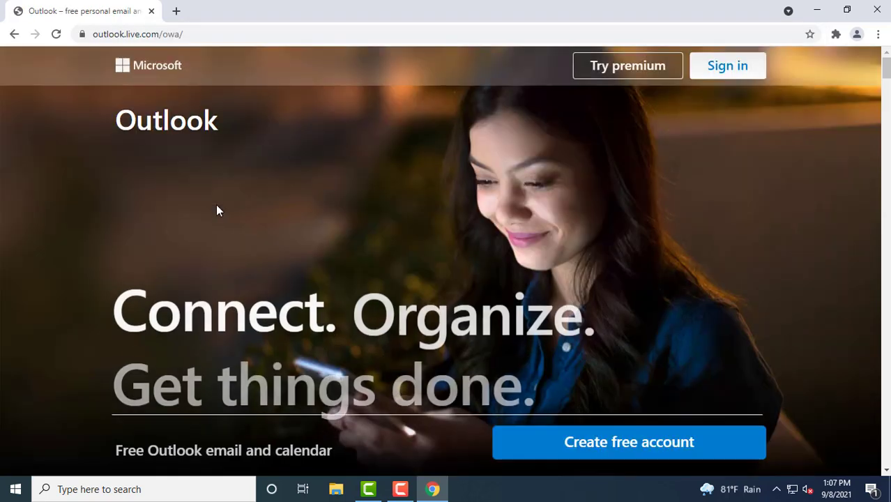
click(876, 9)
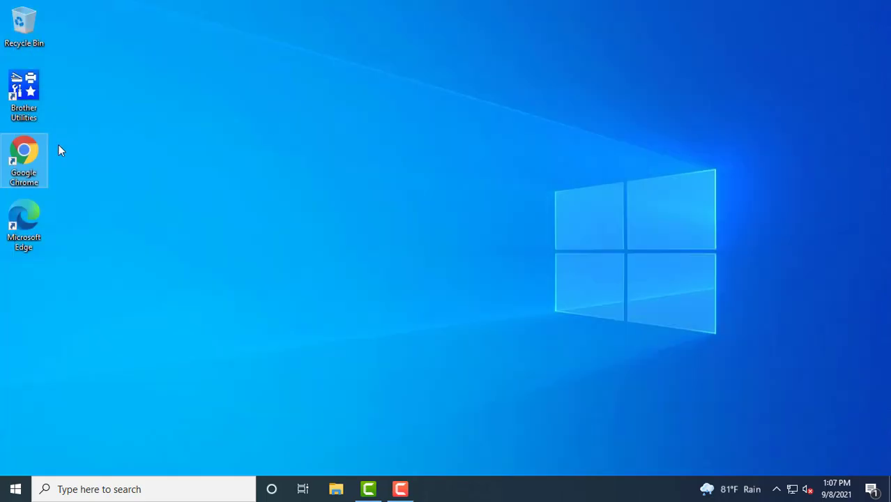
Relaunch Chrome and load hotmail.com again from the 'hot' address-bar suggestion.
double_click(41, 151)
text(hotmail.com)
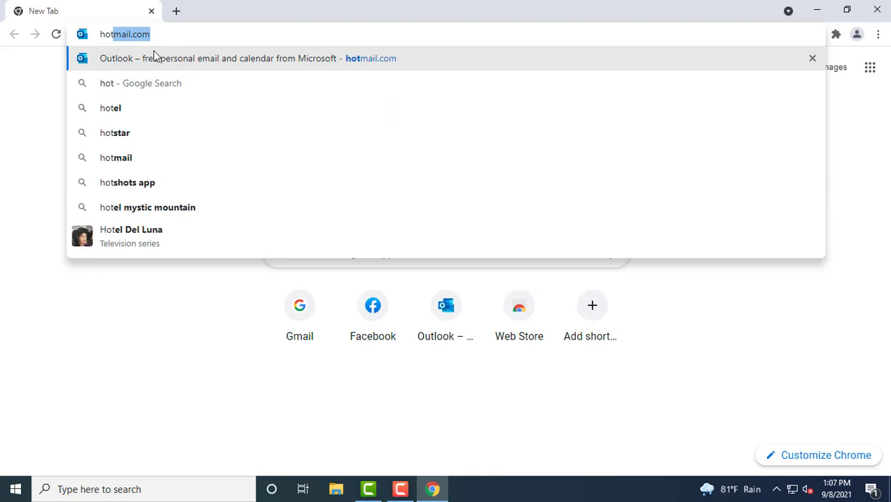
key(Return)
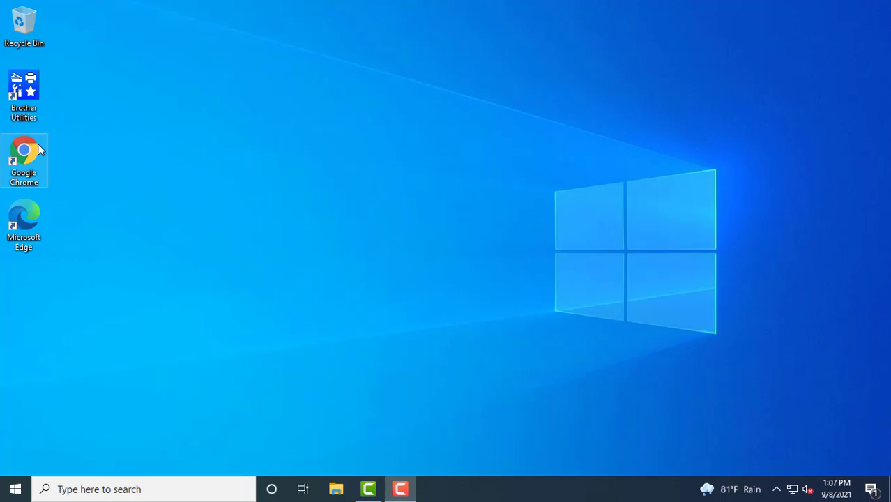
From Chrome's history page, clear browsing data with time range All time, then close Chrome.
double_click(38, 143)
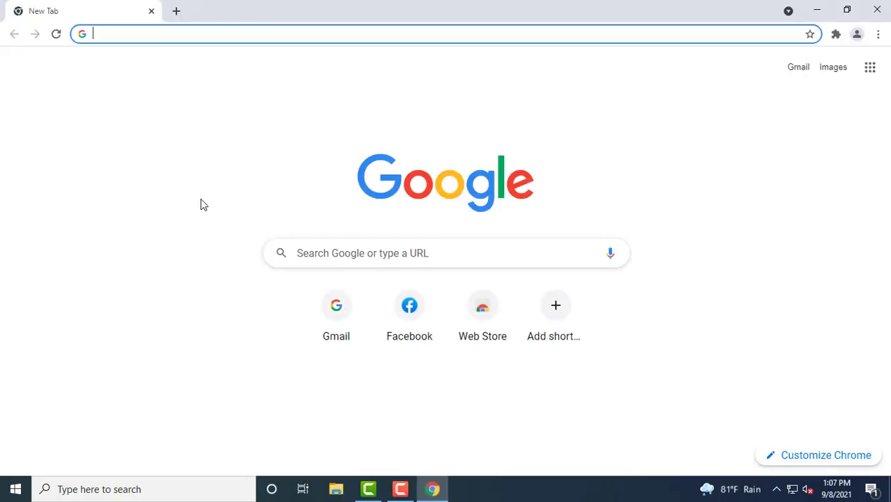
key(ctrl+h)
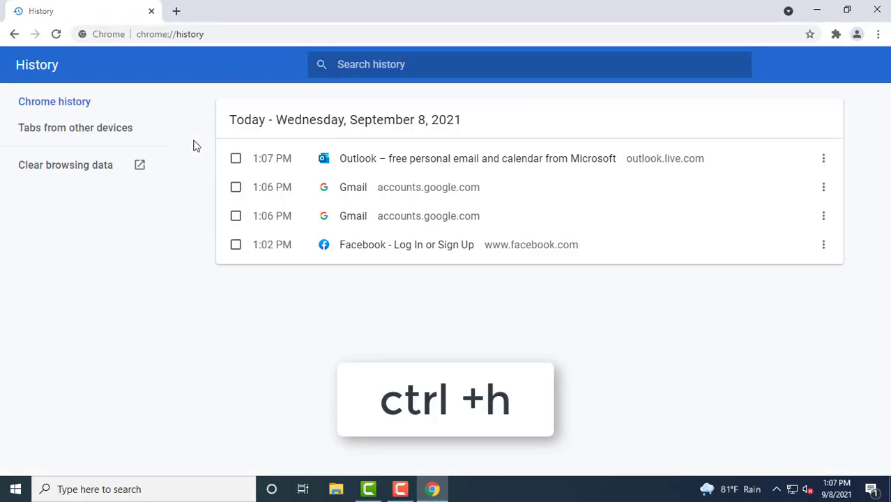
click(114, 174)
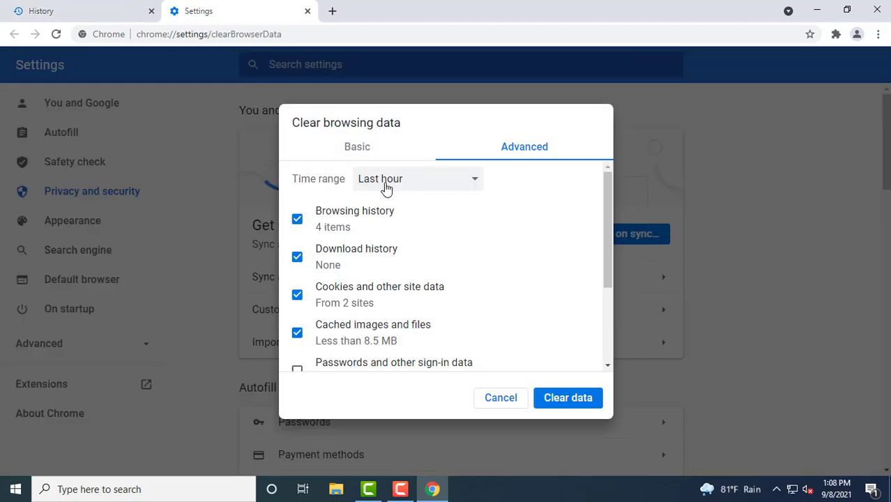
click(386, 183)
click(412, 252)
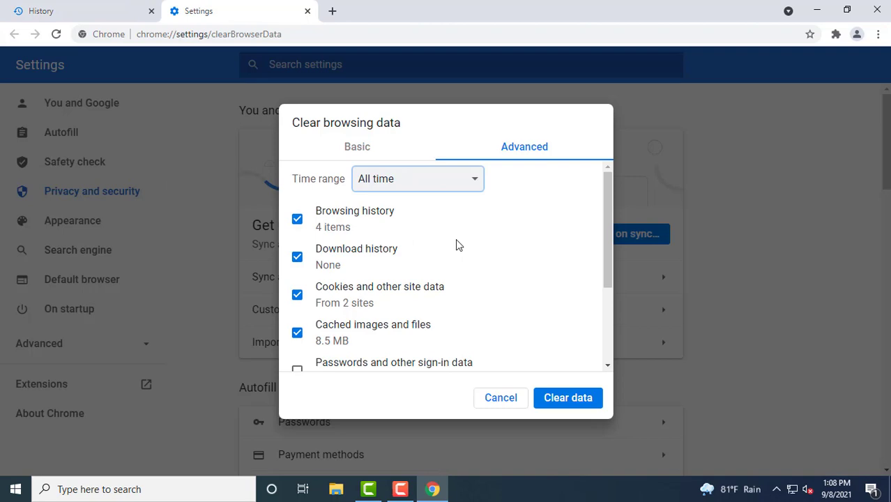
click(578, 402)
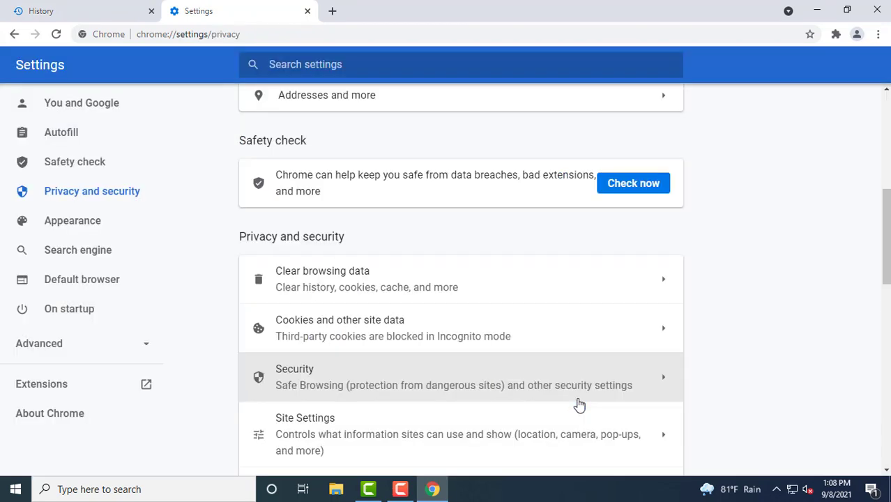
click(877, 12)
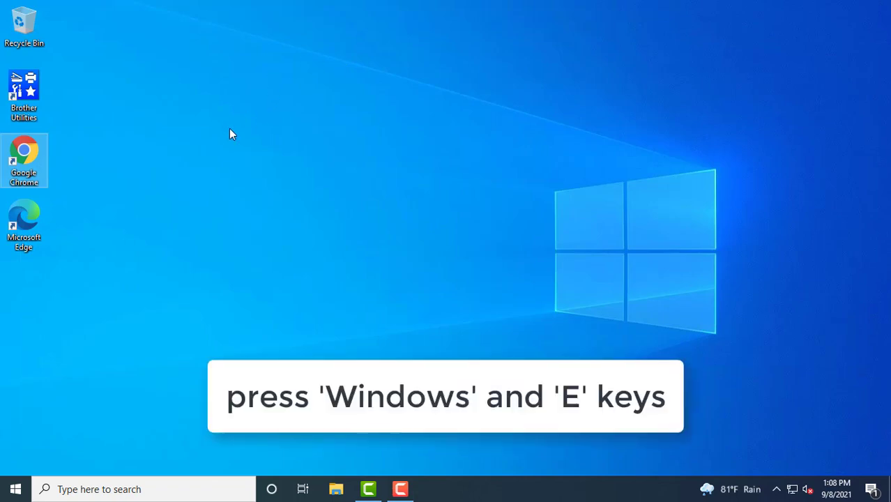
In File Explorer, go to Local Disk (C:) > Users > the current user's profile folder.
key(super+e)
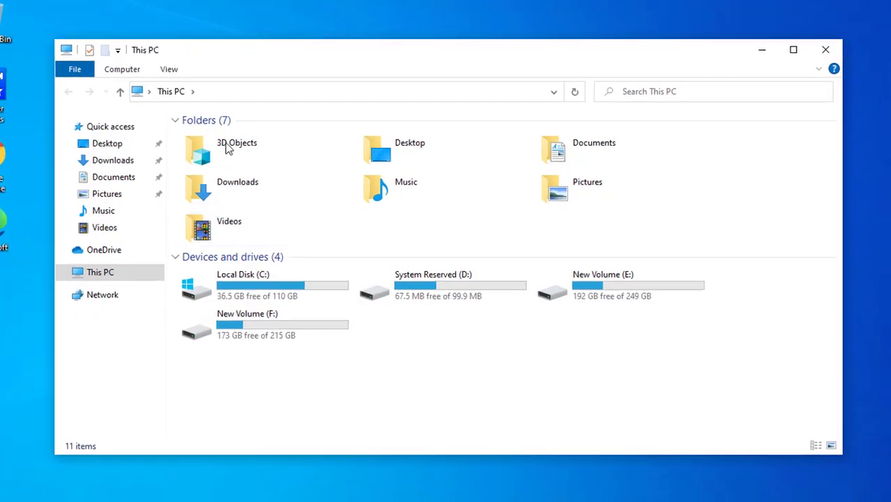
double_click(281, 295)
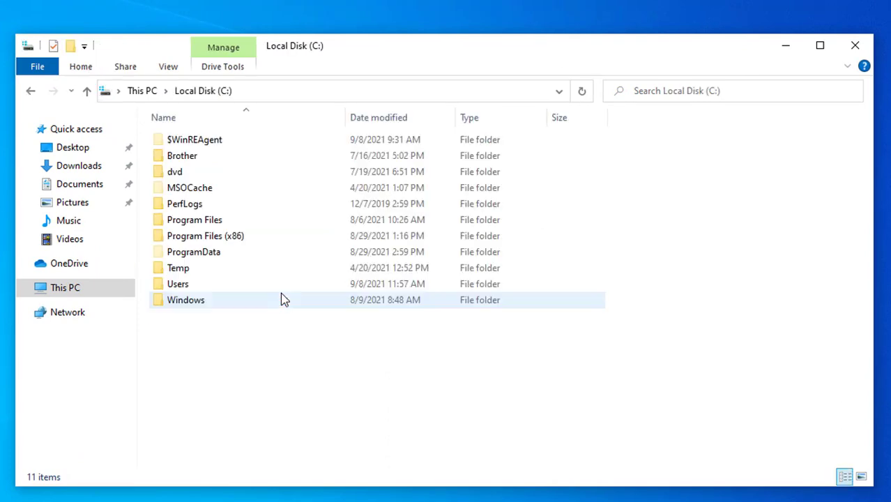
double_click(220, 289)
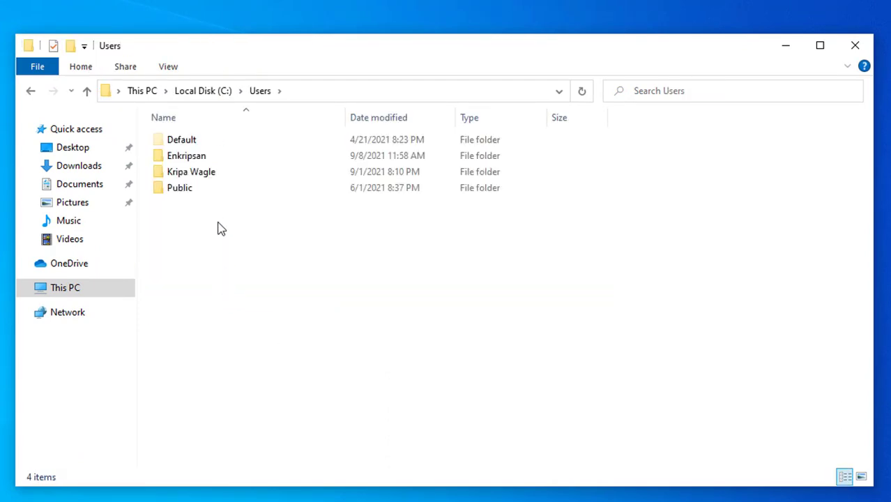
click(195, 161)
double_click(197, 166)
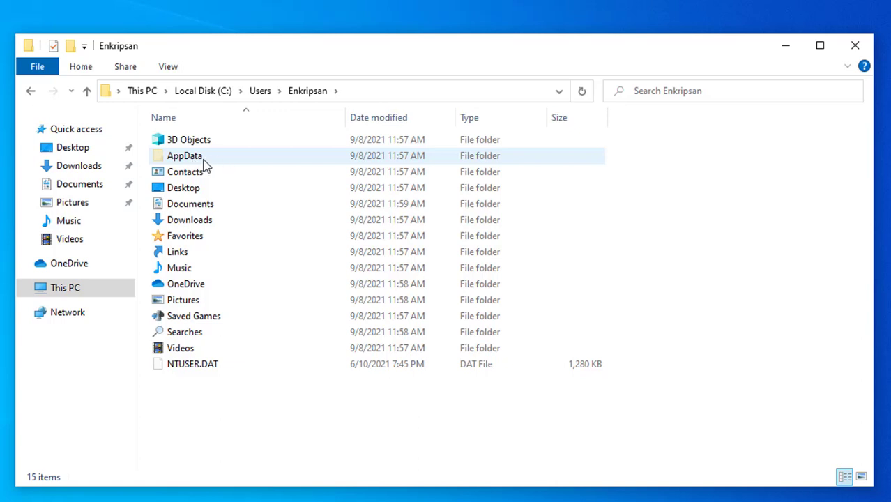
Turn on Hidden items in the View options so AppData is listed.
click(209, 164)
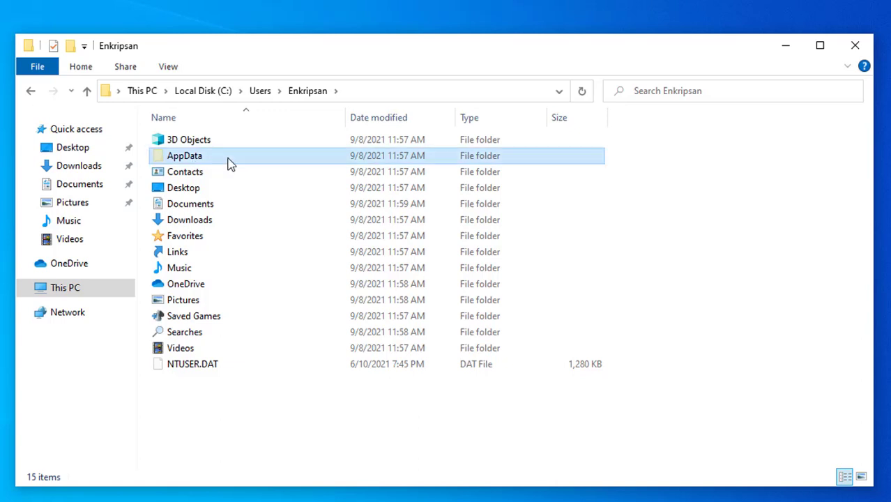
click(171, 72)
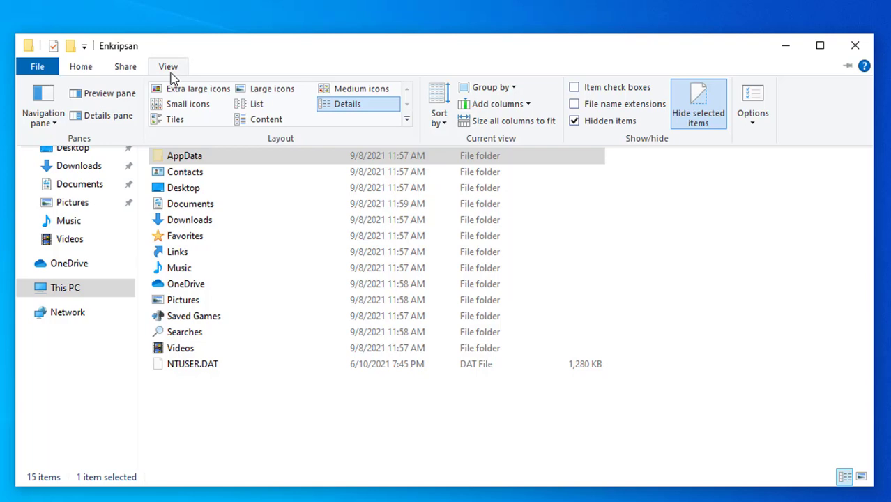
click(593, 122)
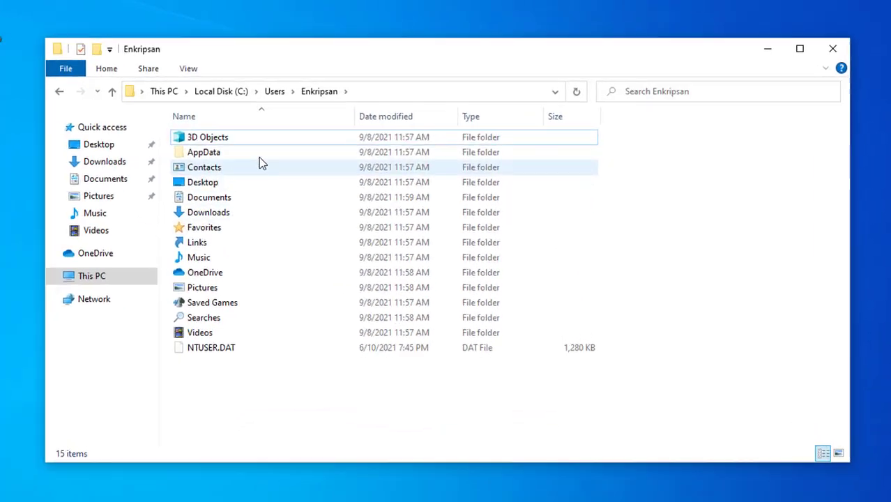
Go to AppData\Local\Google\Chrome\User Data\Default and select the History file.
double_click(235, 156)
double_click(249, 141)
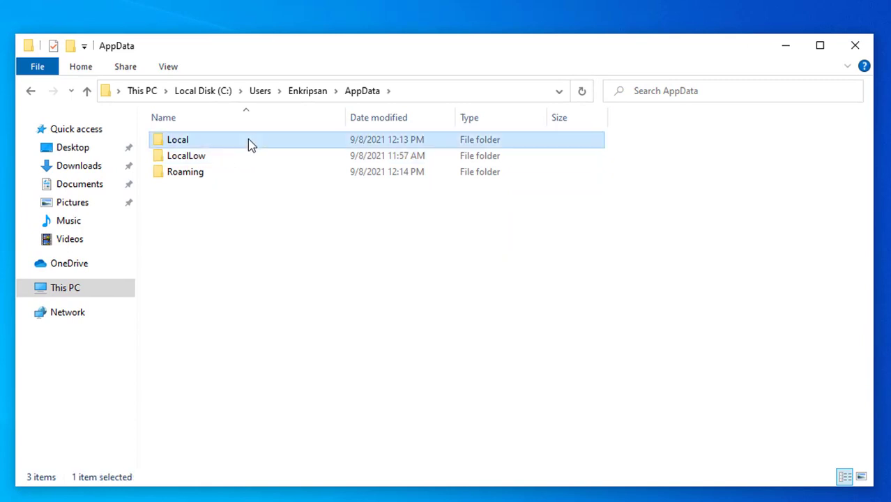
double_click(275, 173)
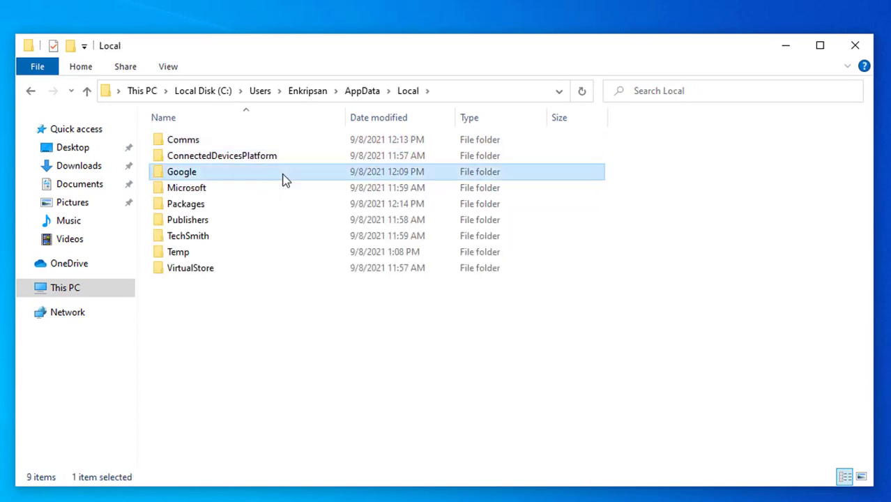
double_click(247, 145)
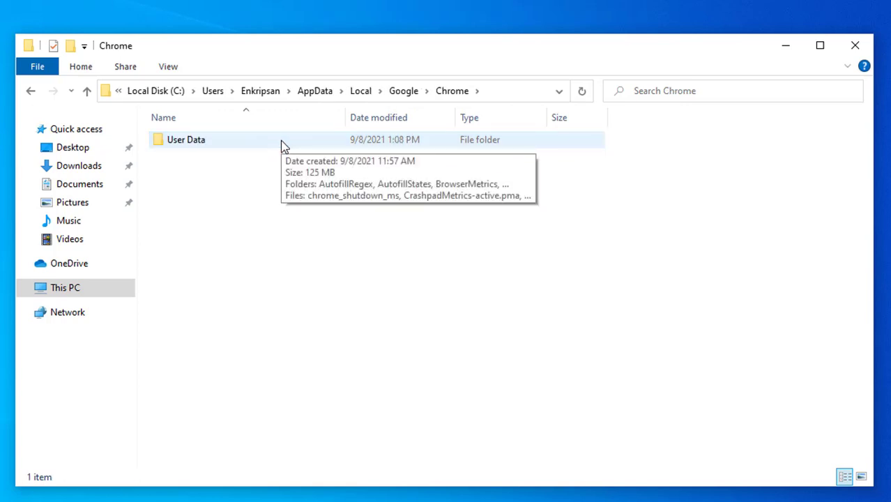
double_click(281, 142)
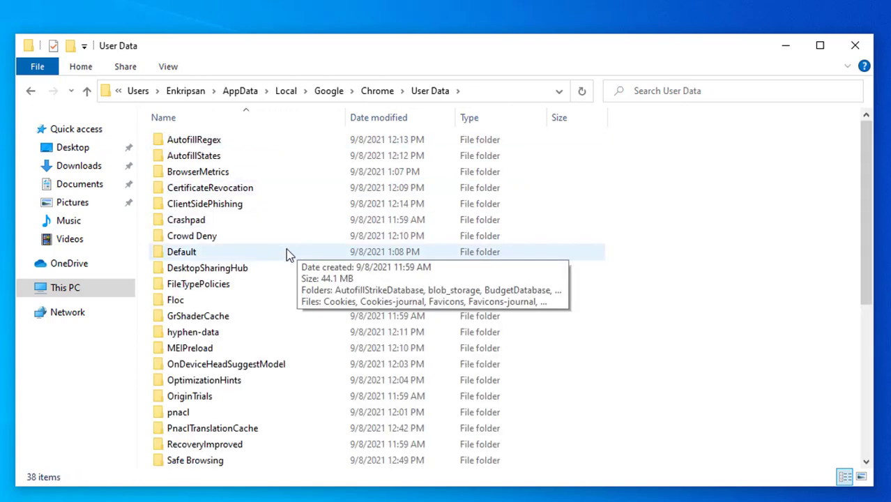
double_click(270, 255)
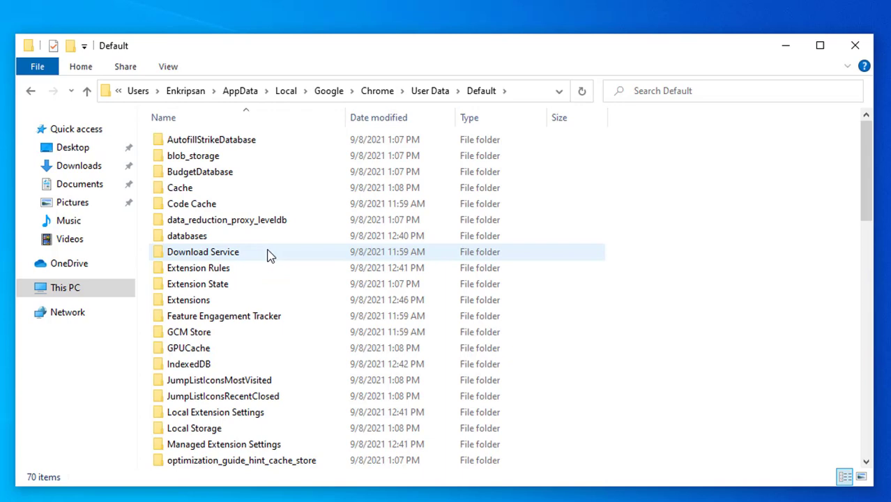
scroll(270, 256, down, 8)
scroll(270, 255, down, 1)
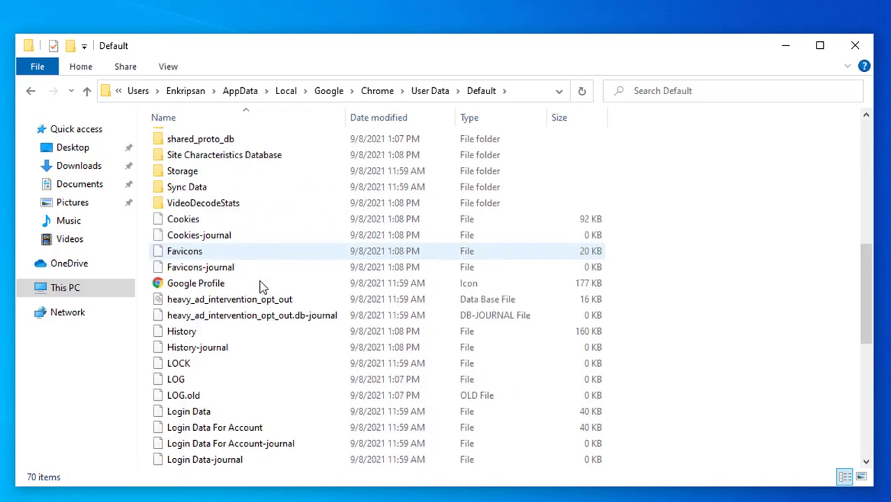
click(216, 332)
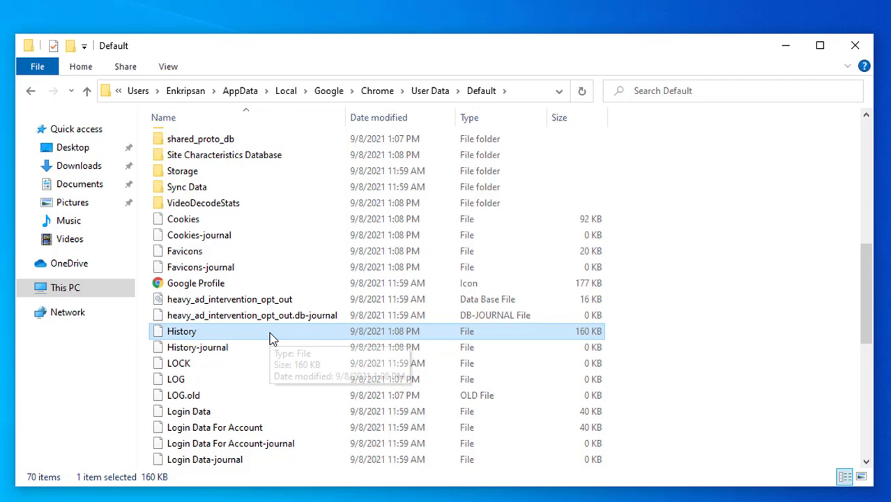
In the History file's Properties, tick Read-only, apply, and confirm with OK.
right_click(269, 332)
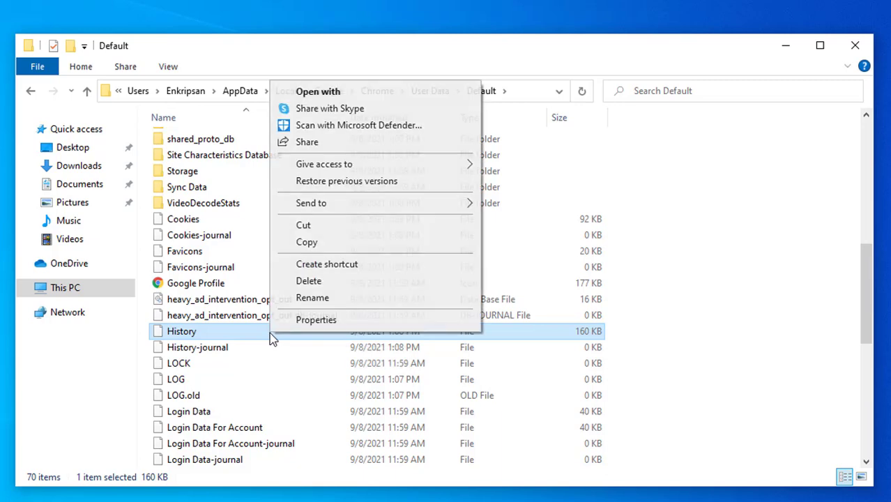
click(316, 319)
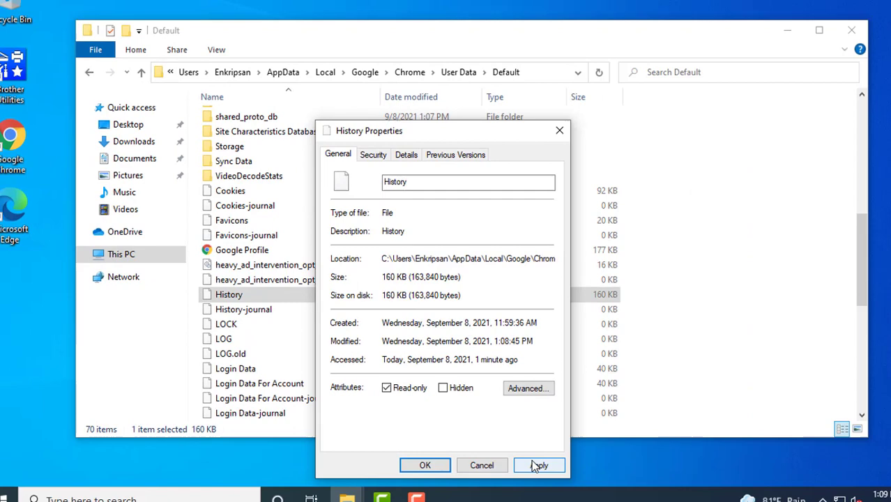
click(509, 454)
click(426, 455)
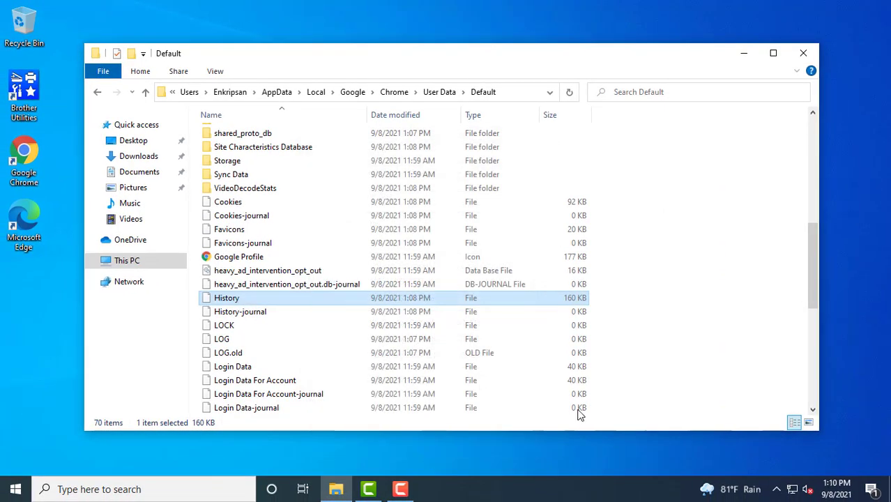
Close File Explorer, launch Chrome and load facebook.com.
click(803, 53)
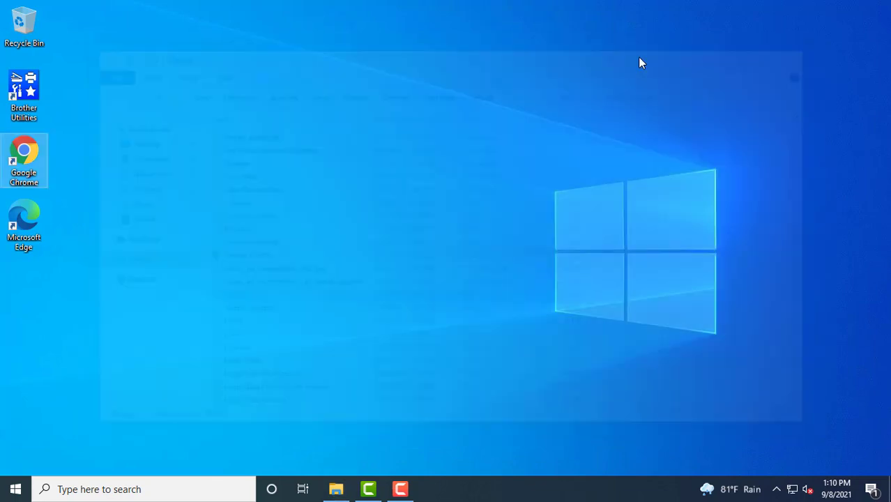
double_click(33, 152)
text(facebo)
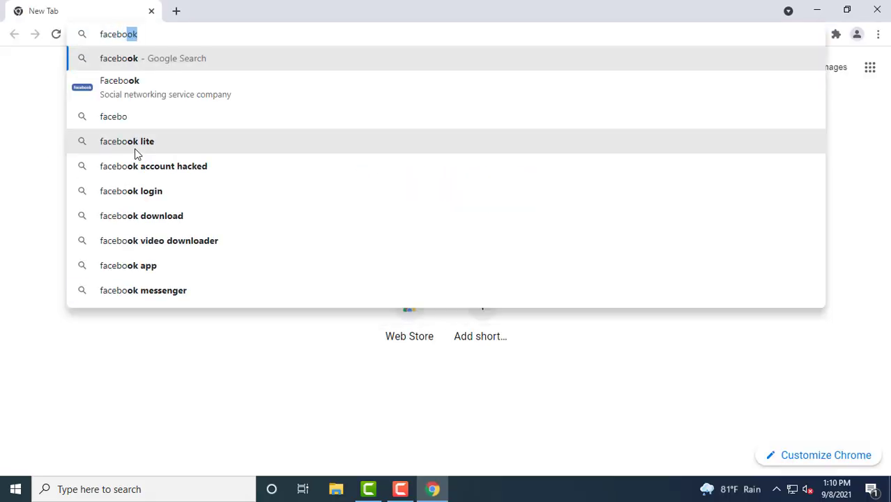
text(ok.com)
key(Return)
Load hotmail.com and gmail.com in two new tabs.
click(177, 11)
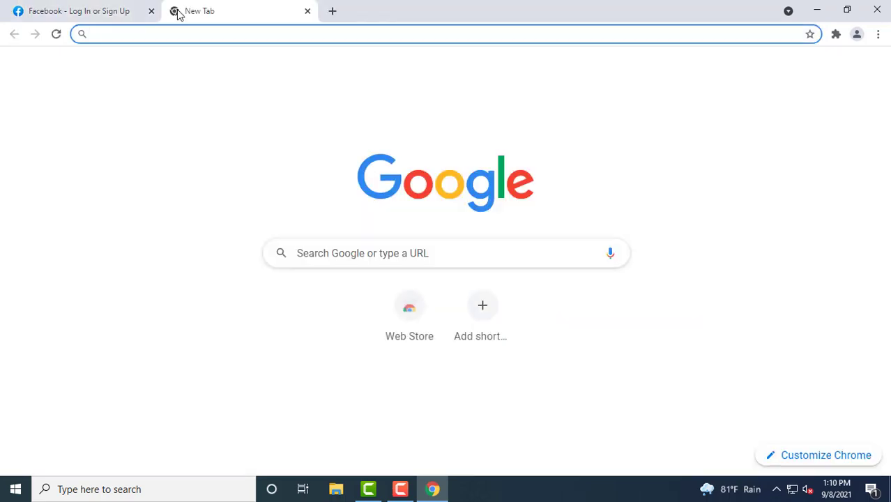
text(hotmail.com)
key(Return)
key(ctrl+t)
text(gmail.com)
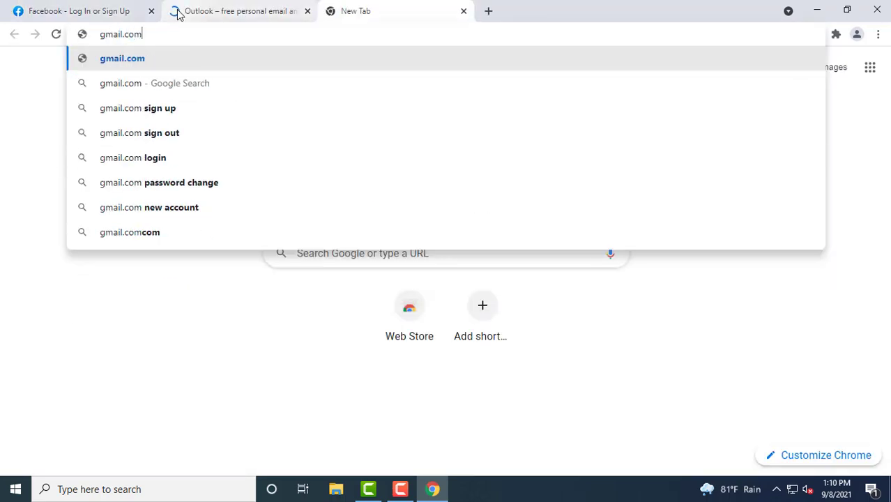
key(Return)
Switch between the three tabs, confirm Chrome's history page is empty, then close Chrome.
click(219, 13)
click(84, 12)
click(265, 14)
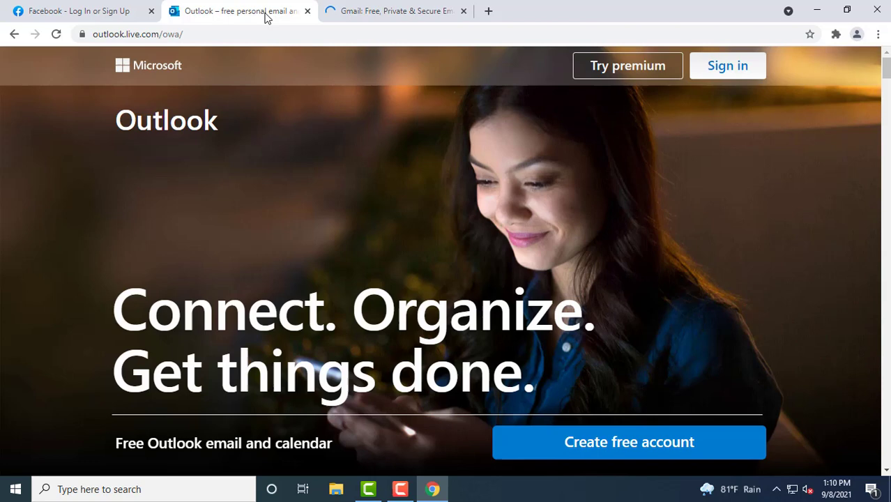
click(395, 12)
key(ctrl+h)
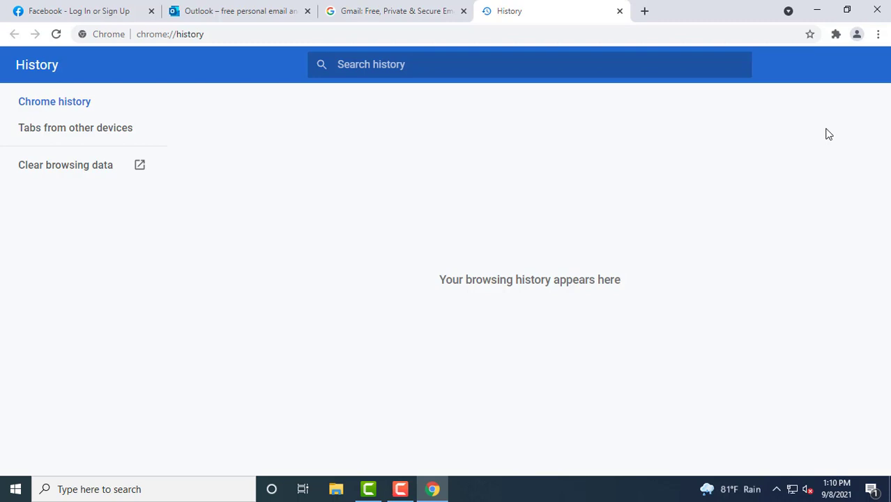
click(878, 10)
Bring up the context menu on an empty area of the desktop.
right_click(152, 107)
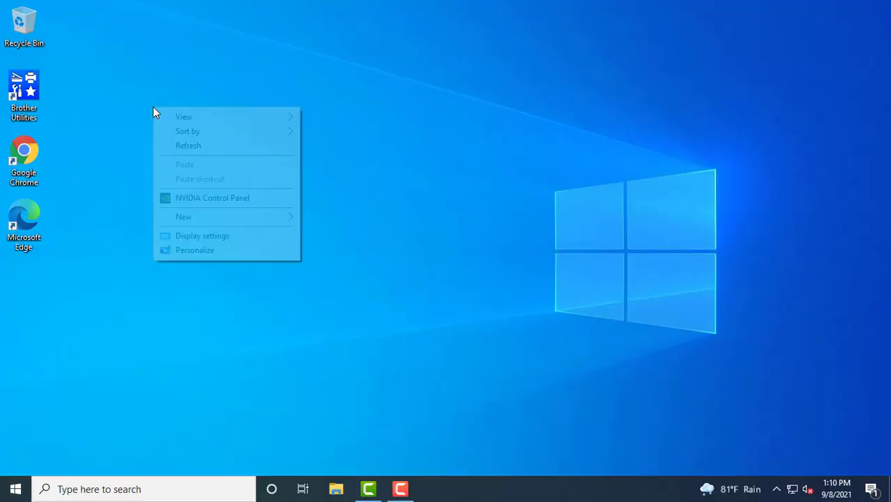